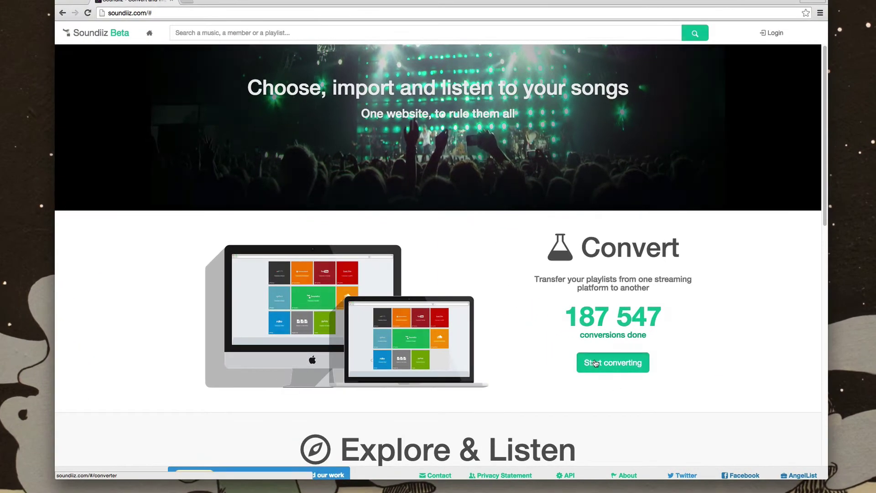
Open the Soundiiz converter page and browse the Spotify, Tidal, YouTube, Rdio, Qobuz and SoundCloud tiles.
click(595, 362)
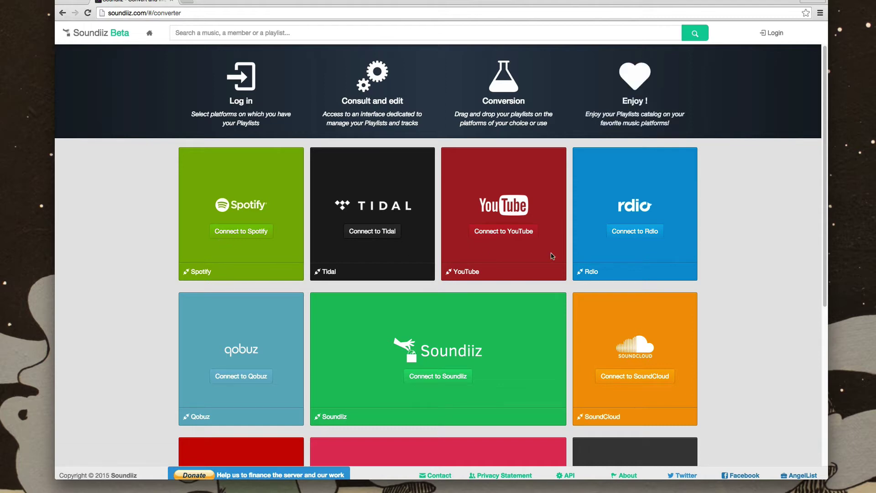
scroll(645, 266, down, 3)
scroll(645, 268, down, 4)
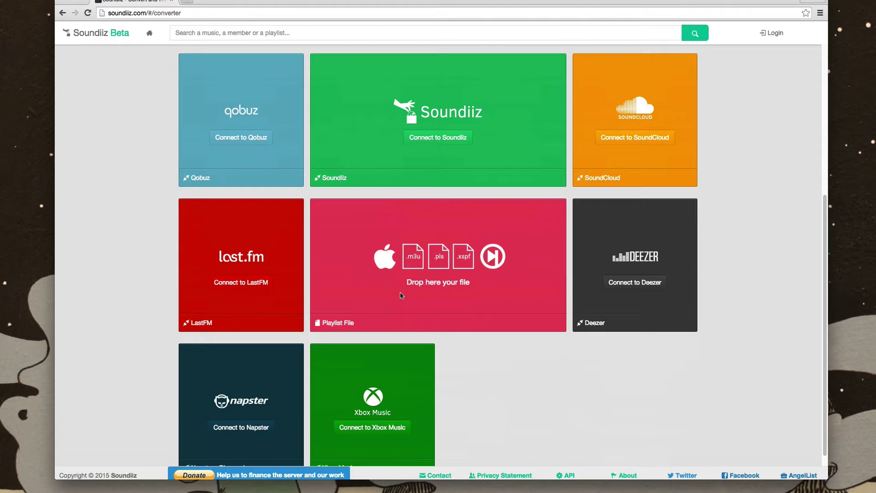
scroll(487, 414, up, 1)
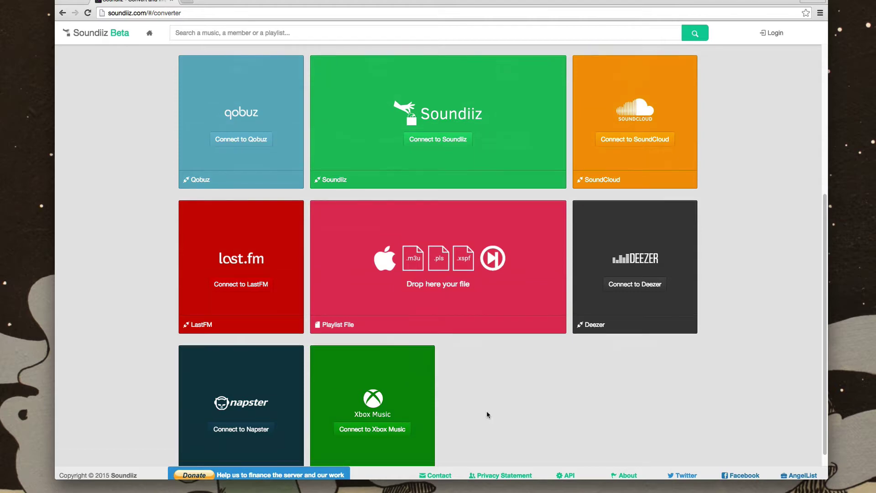
scroll(479, 359, up, 5)
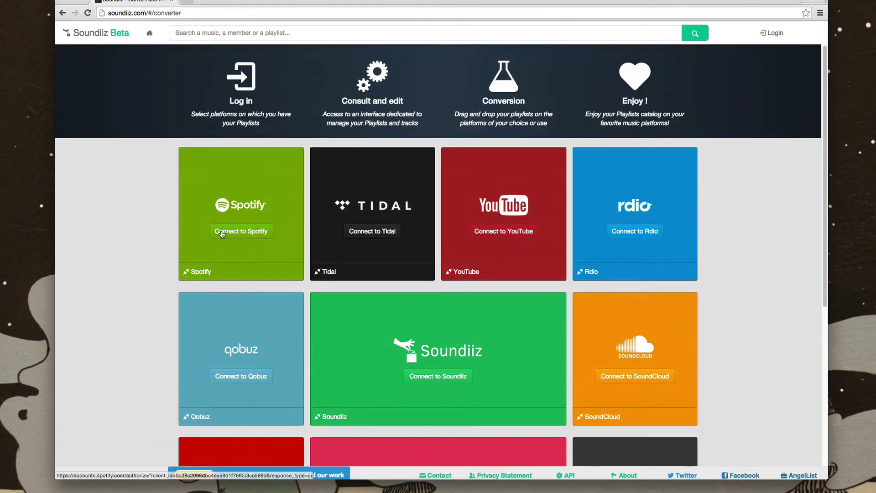
Connect the Spotify account so its tile lists the Spotify playlists.
click(222, 232)
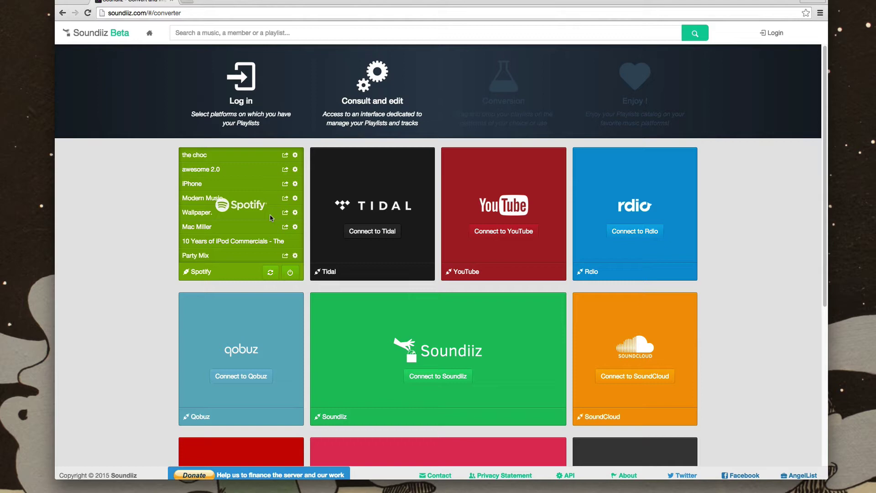
scroll(266, 220, down, 2)
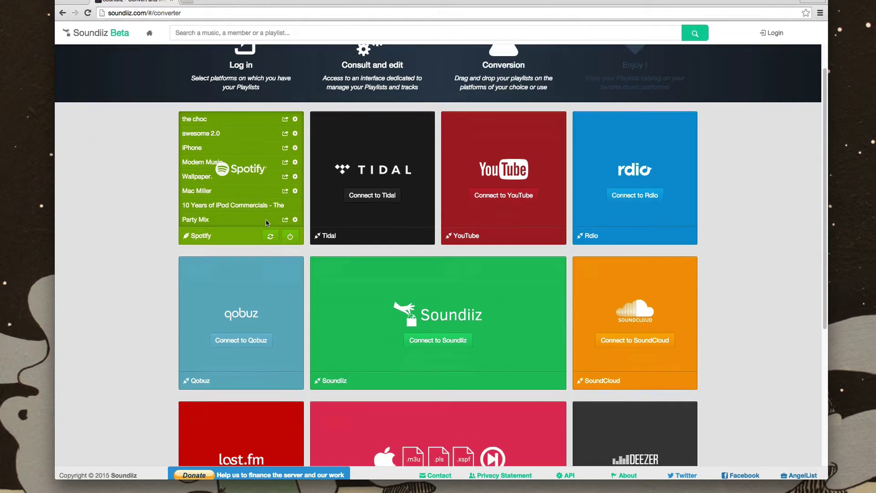
scroll(266, 220, up, 1)
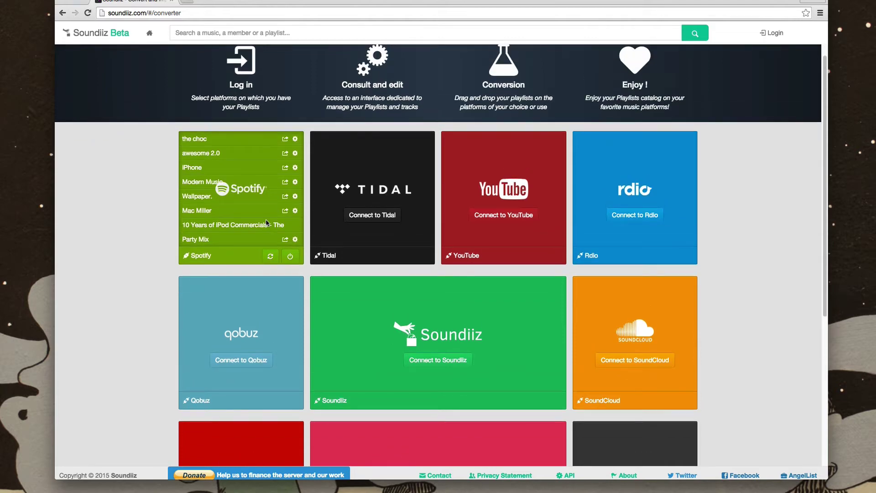
scroll(267, 223, down, 3)
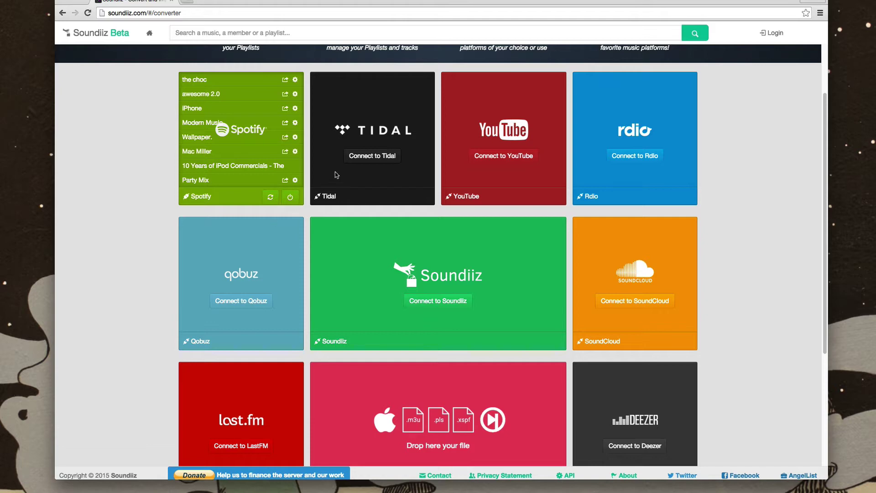
Log in to the Tidal account so its tile lists the playlists Bumpin and nice.
click(373, 156)
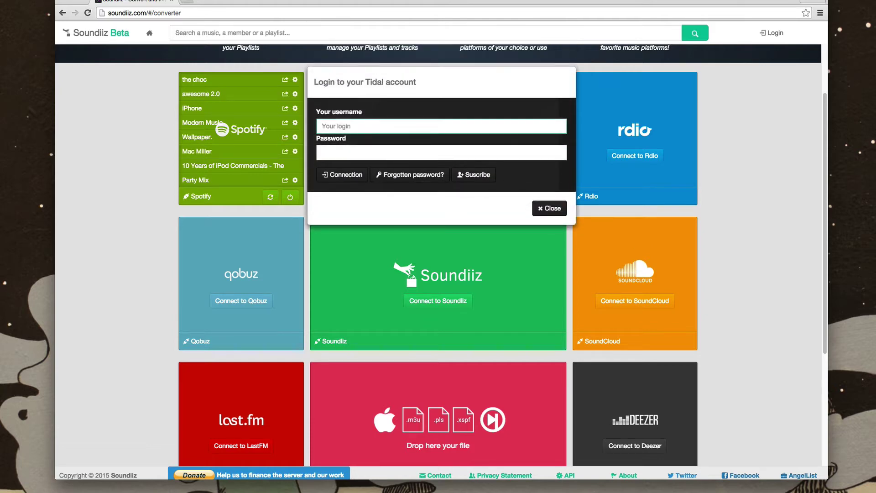
key(Return)
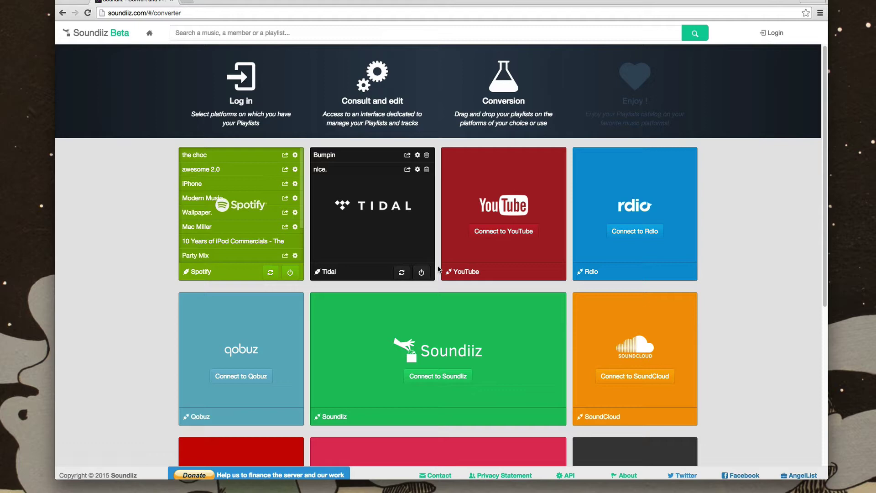
Start converting the Spotify playlist Daft Punk to another platform.
scroll(275, 183, down, 1)
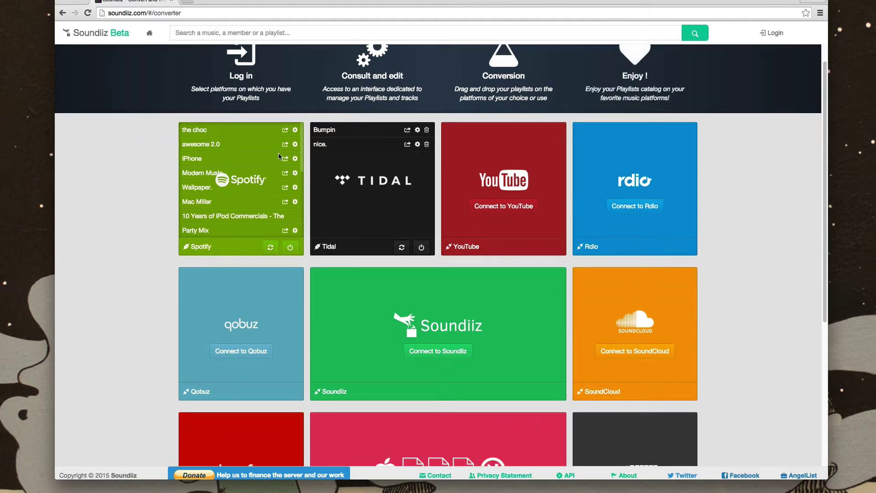
scroll(292, 174, up, 1)
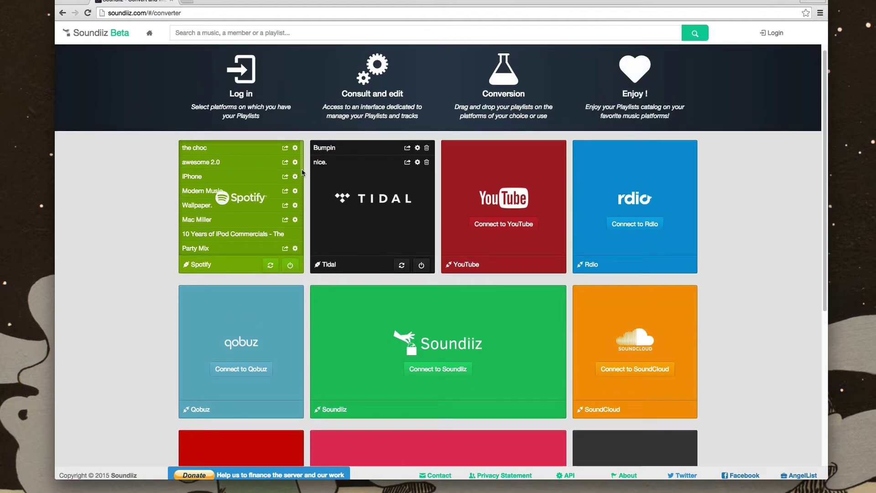
scroll(300, 168, down, 5)
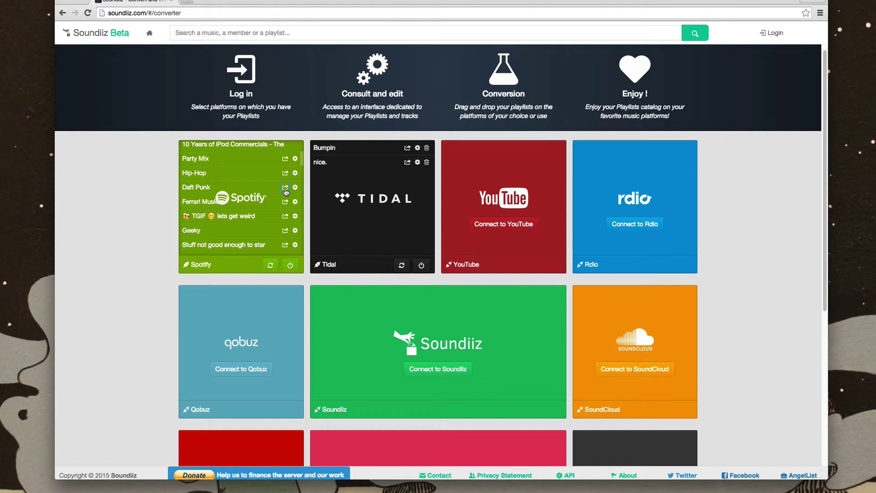
click(285, 188)
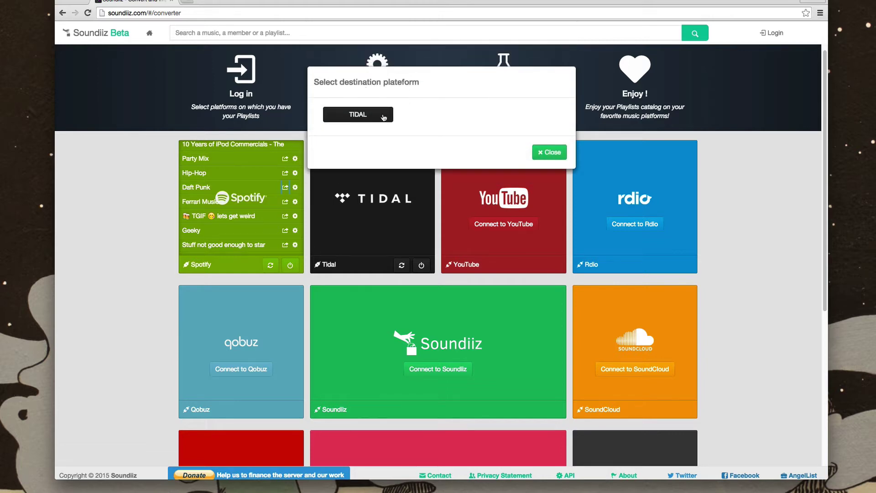
Convert the Daft Punk playlist to TIDAL, keeping the title 'Daft Punk'.
click(383, 117)
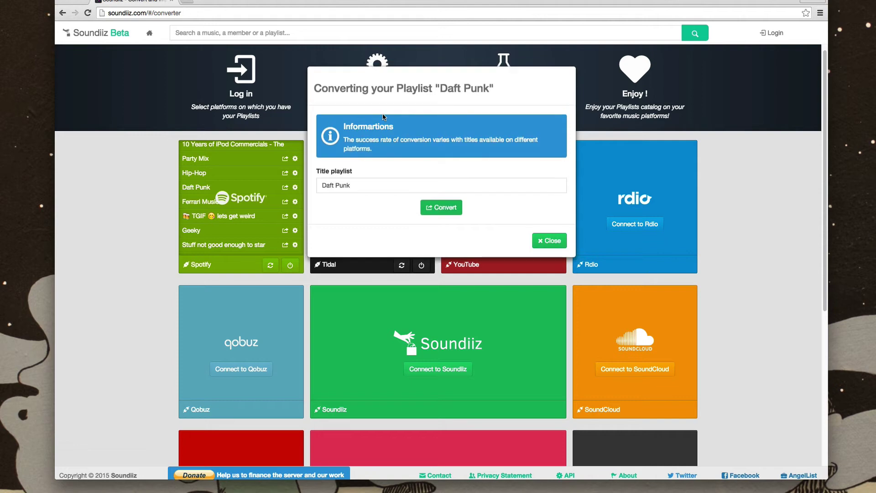
drag(344, 125, 382, 139)
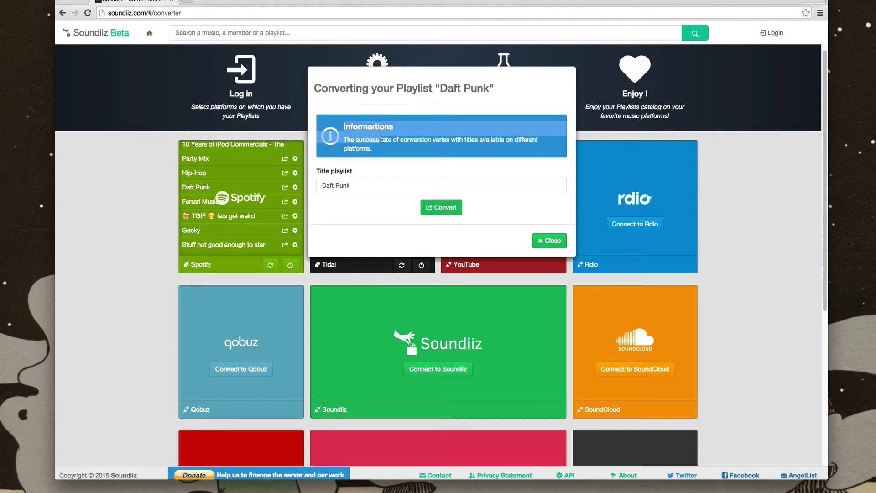
click(479, 158)
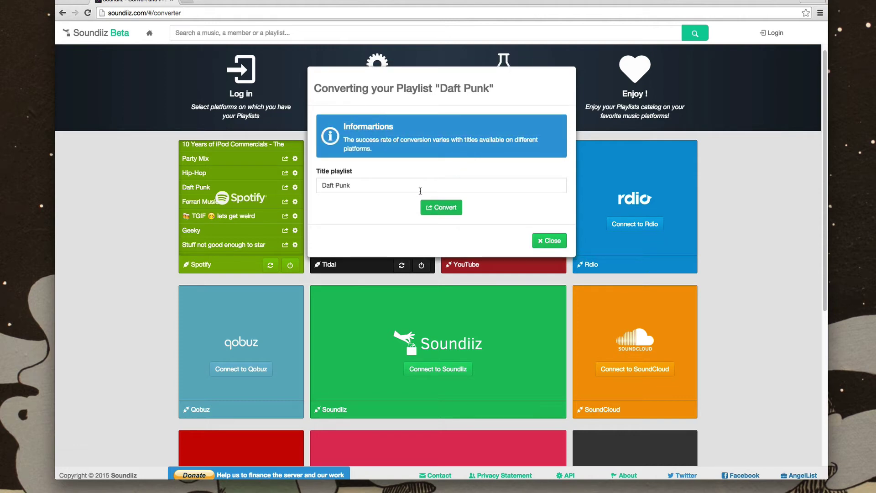
click(429, 210)
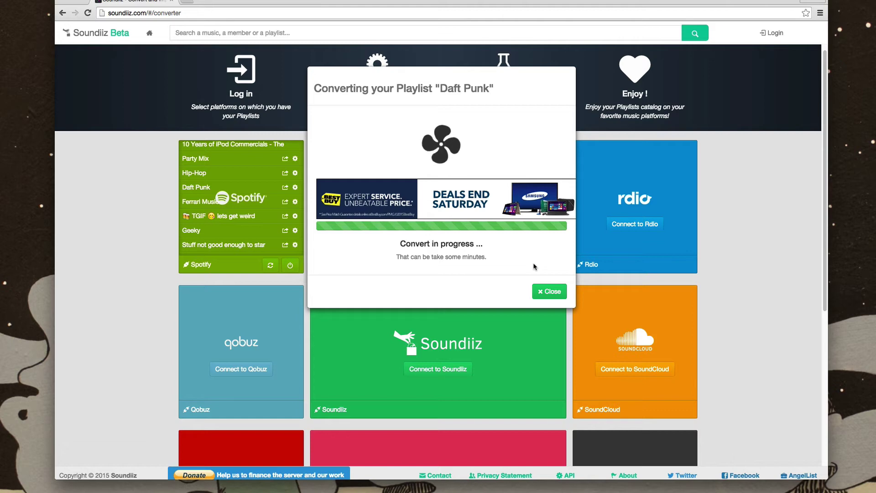
Review the results for all 11 converted Daft Punk tracks and close them.
scroll(481, 266, down, 5)
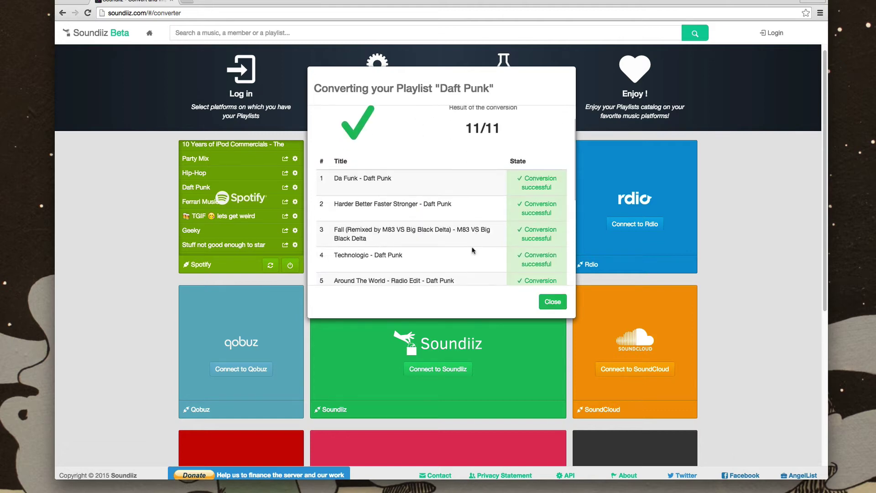
scroll(480, 240, up, 2)
scroll(480, 239, up, 4)
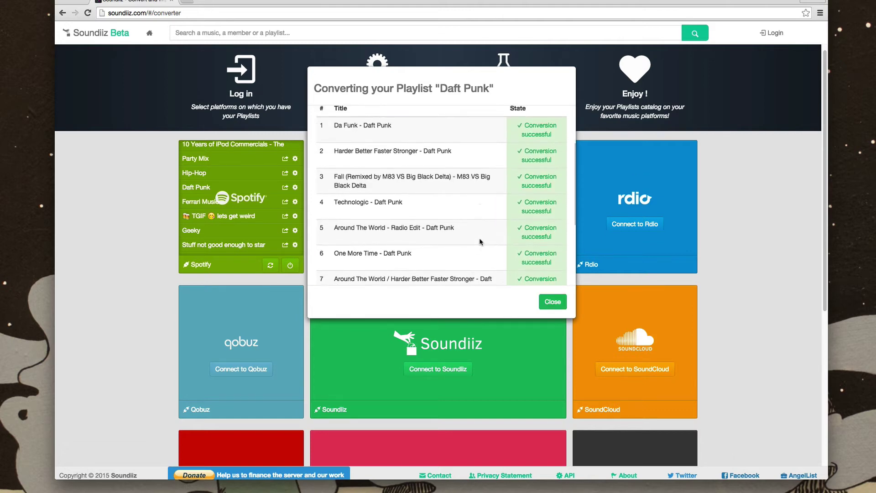
scroll(480, 240, down, 5)
scroll(480, 241, down, 1)
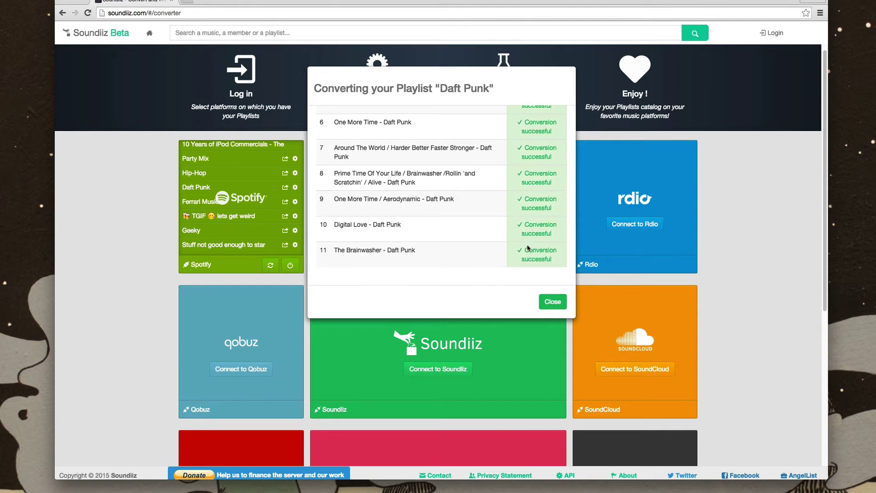
click(553, 302)
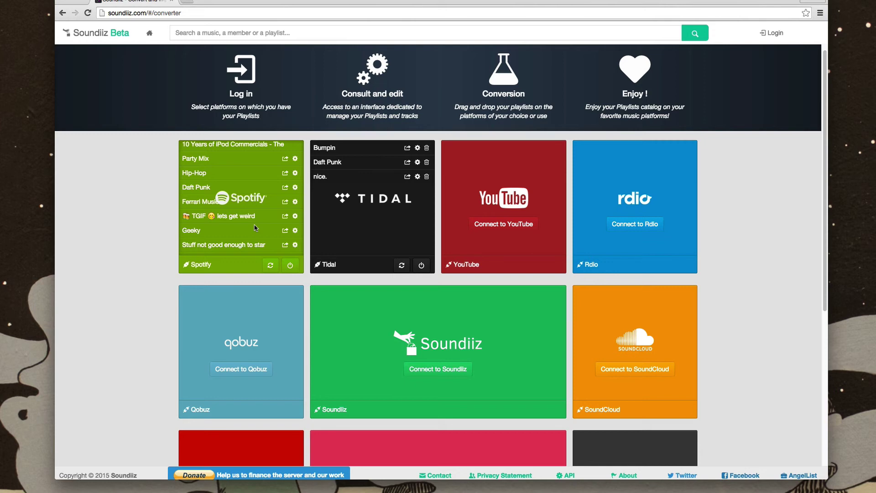
scroll(255, 228, down, 1)
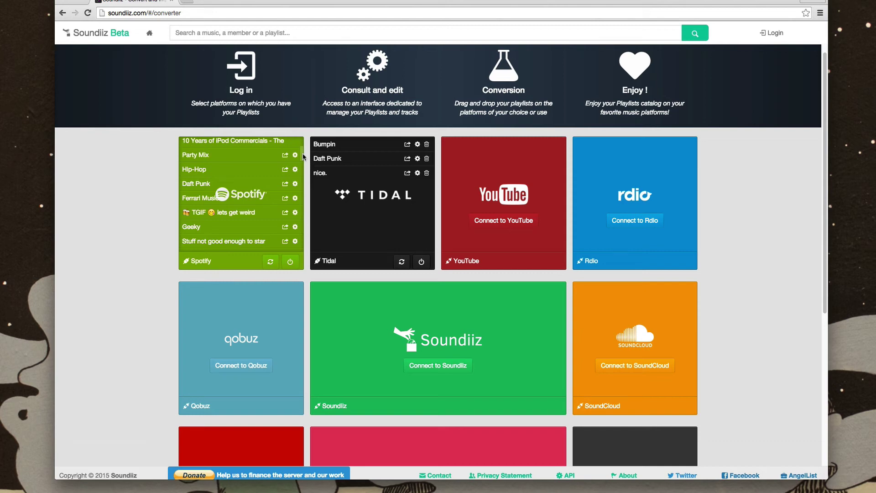
mouse_move(303, 155)
mouse_down()
mouse_move(300, 226)
mouse_move(303, 143)
mouse_up()
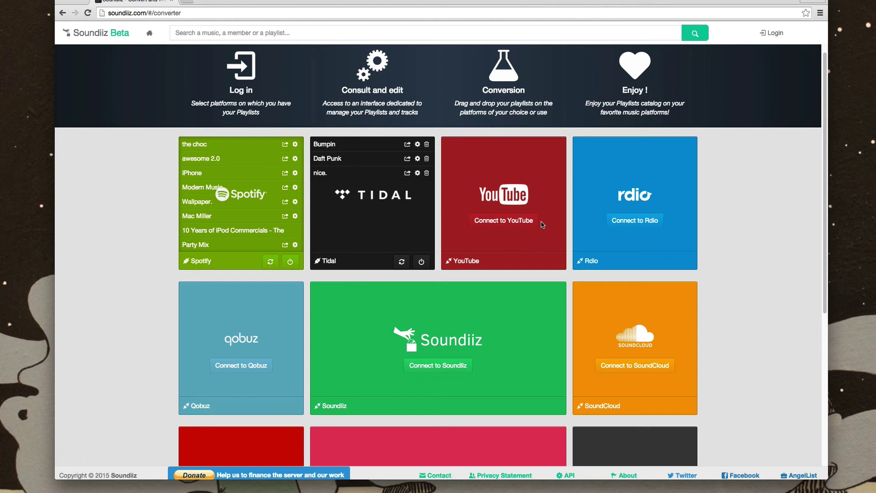
scroll(543, 224, down, 3)
scroll(522, 221, down, 3)
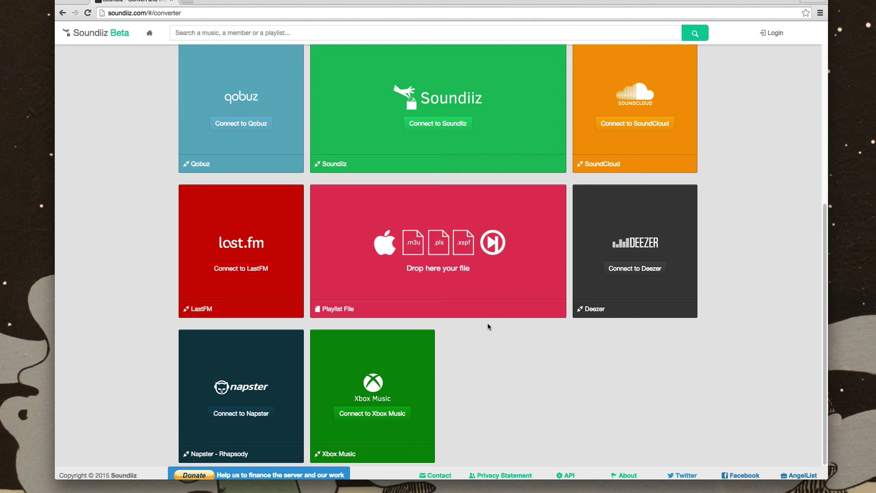
scroll(487, 324, up, 5)
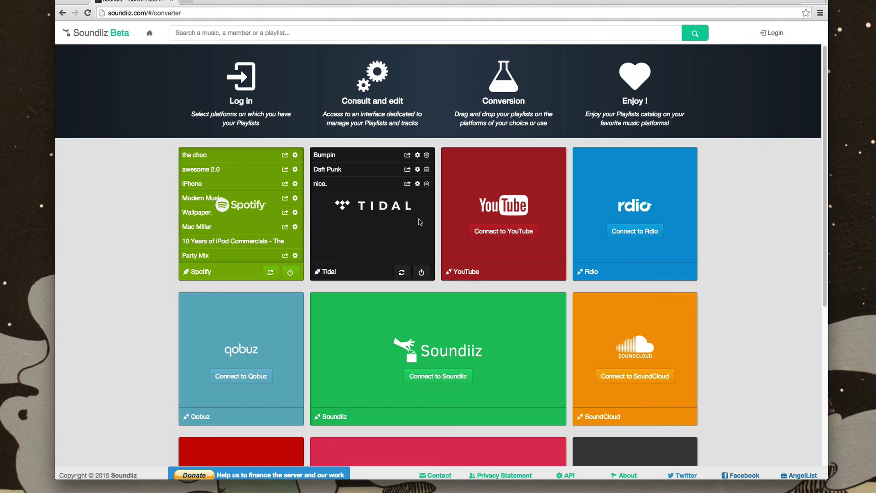
scroll(421, 252, down, 3)
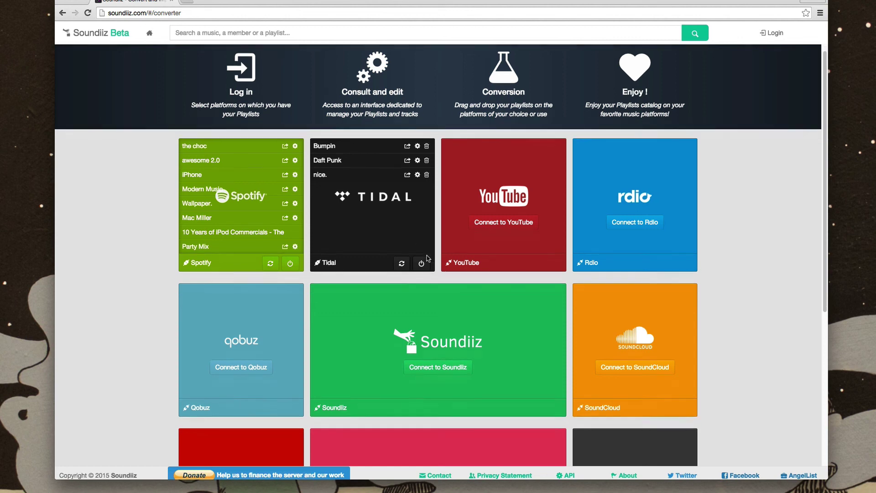